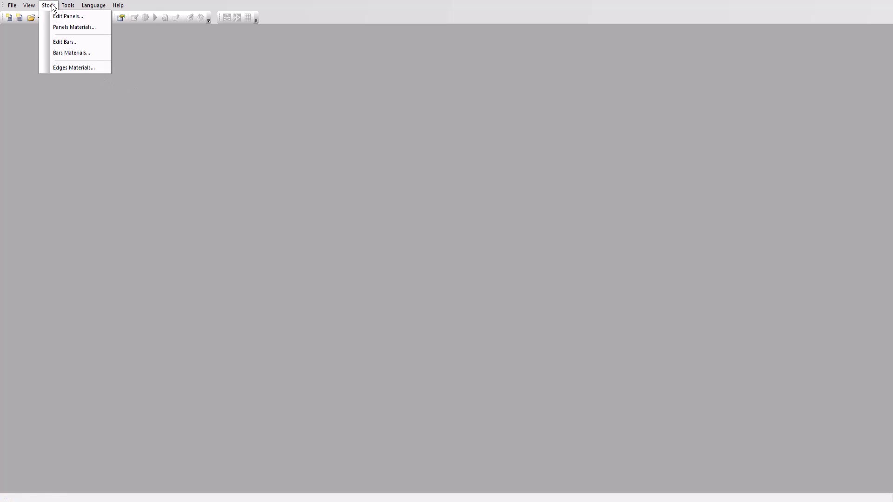
Create a bar material with reference RSJ 120x120, quality zinc and price 50 £/m.
click(70, 51)
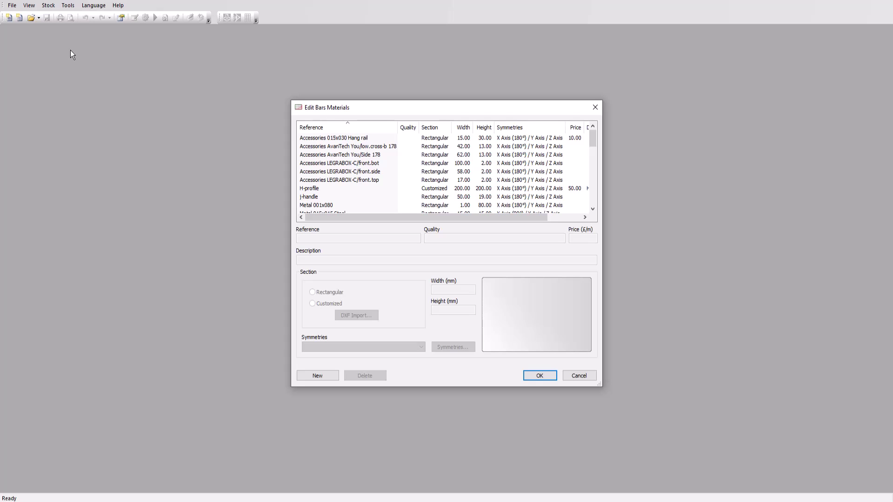
click(322, 374)
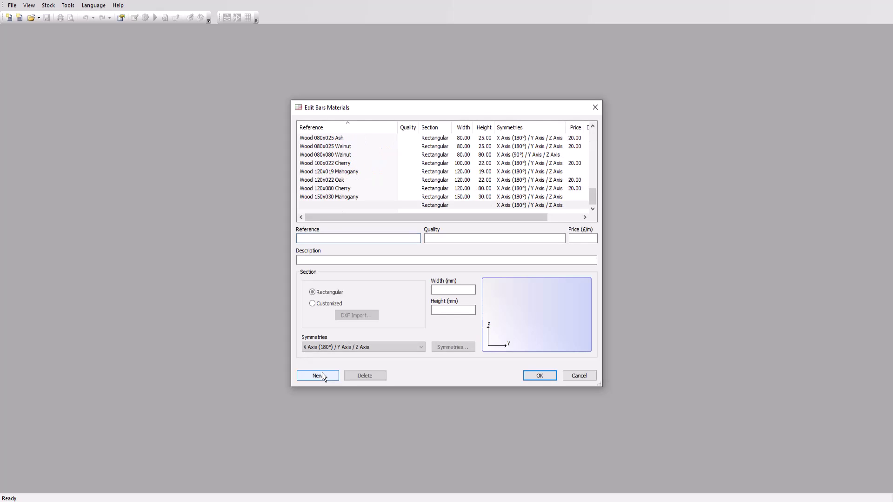
text(RSJ)
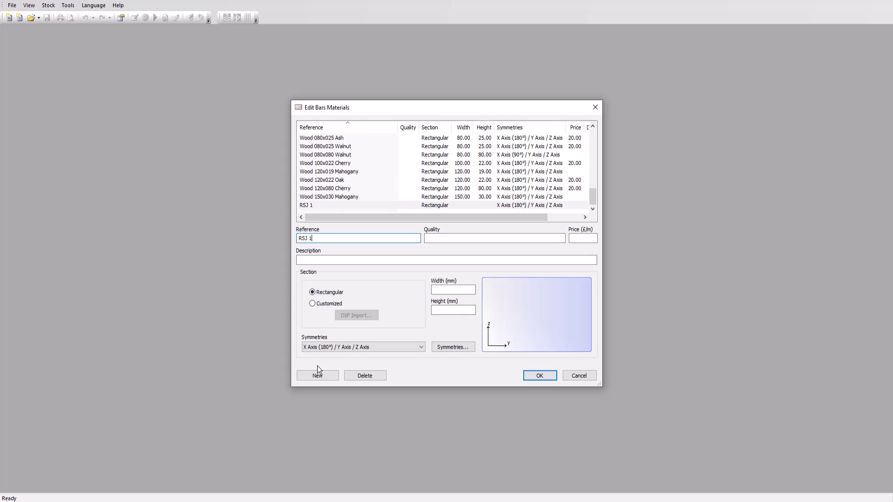
text( 120x120)
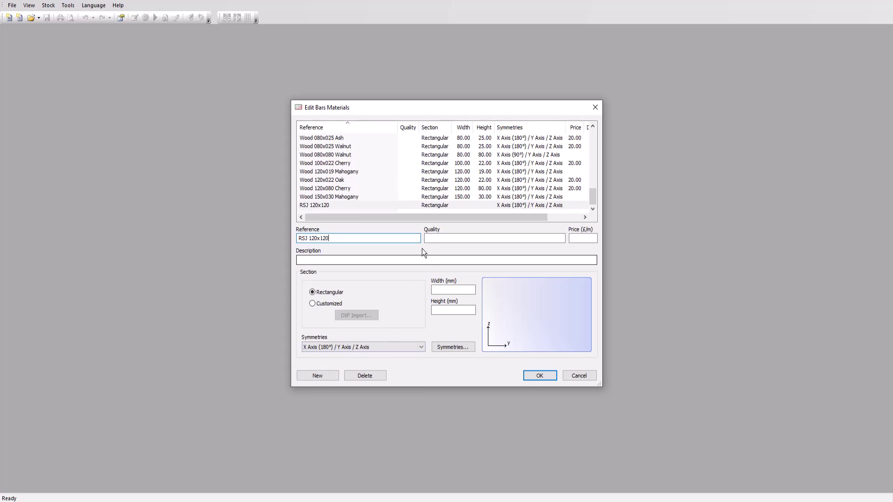
click(432, 238)
text(zinc)
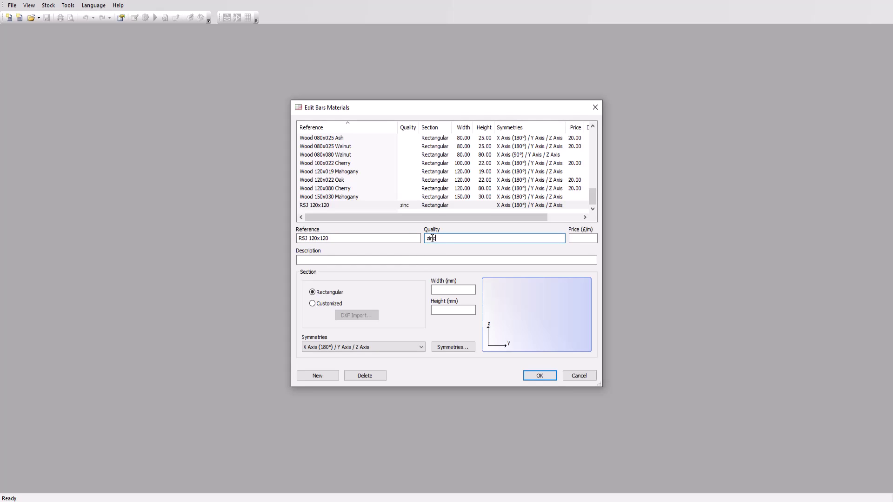
key(Tab)
text(50)
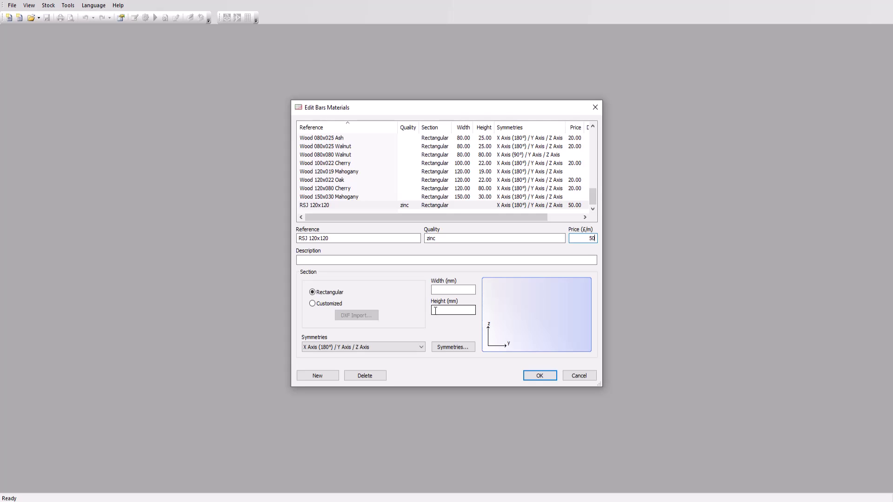
Give RSJ 120x120 a Customized section imported from HEB120.dxf.
click(312, 305)
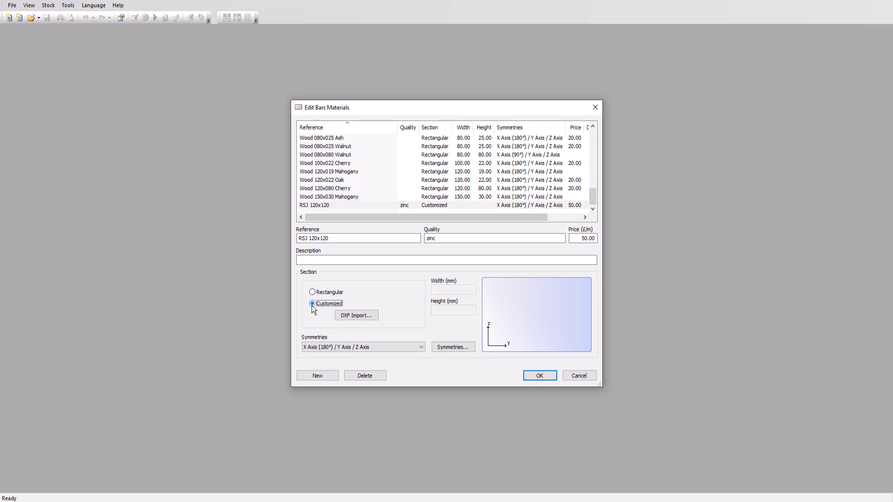
click(355, 316)
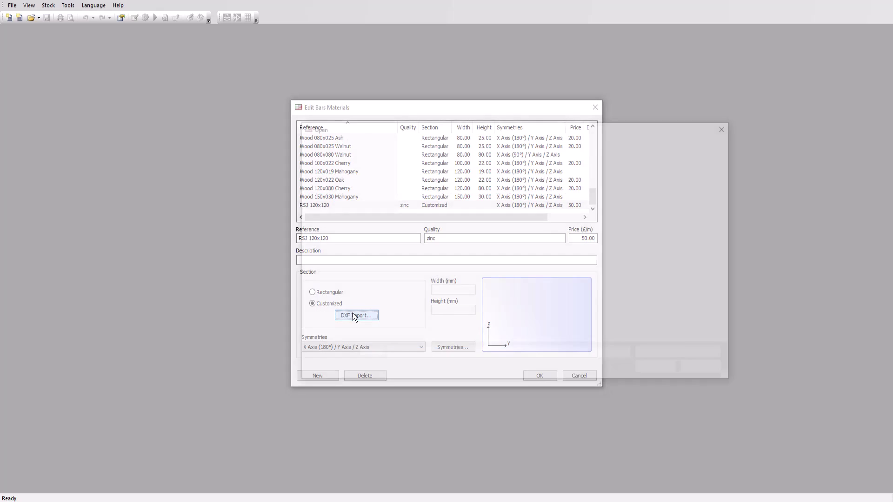
click(328, 193)
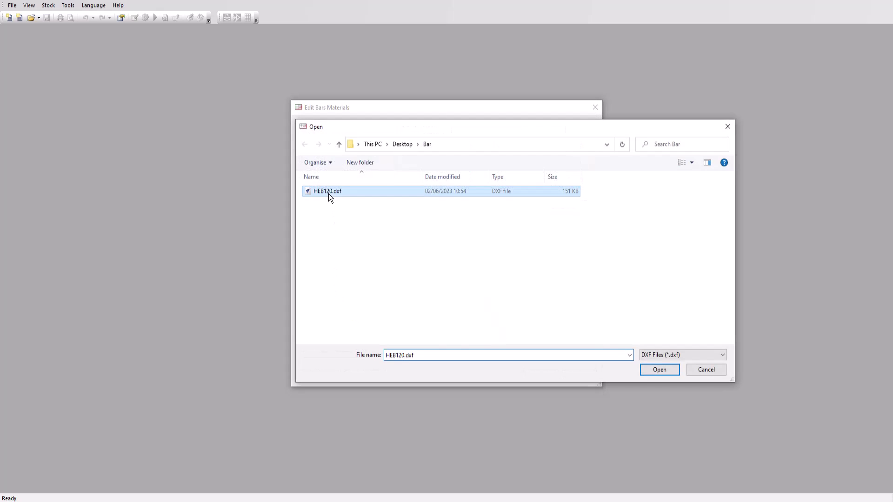
click(648, 370)
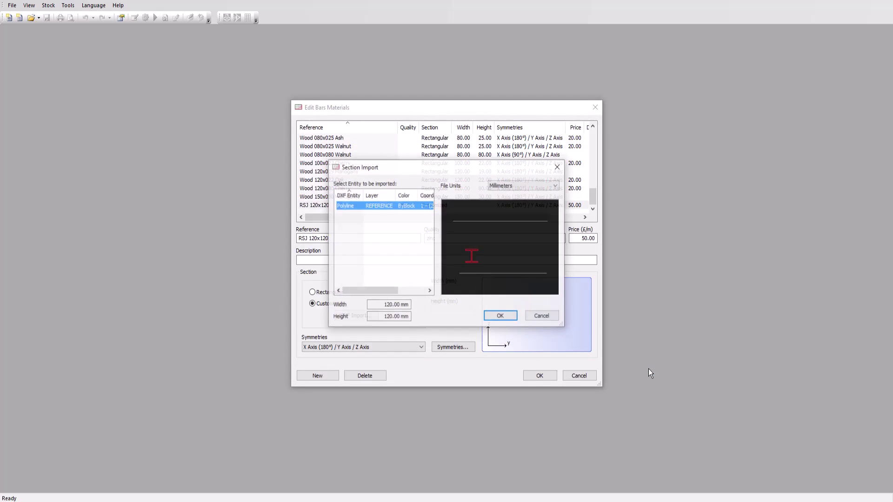
click(501, 317)
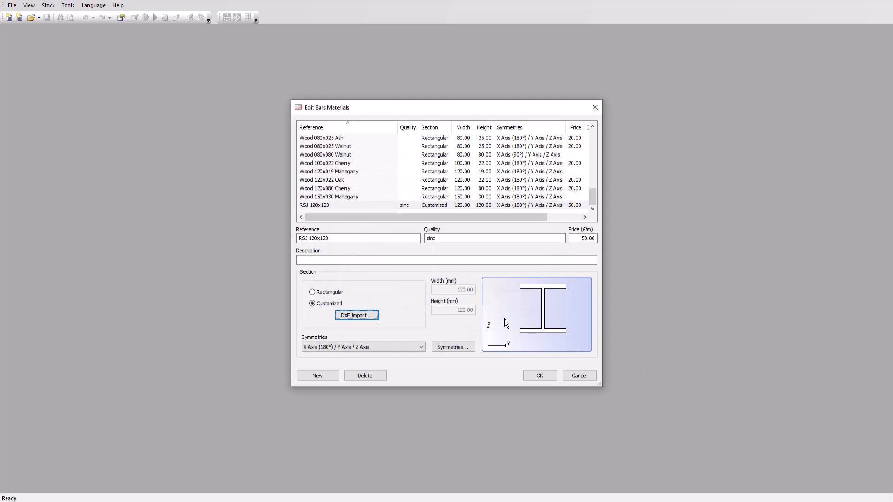
Keep the 180° X, Y and Z Axis symmetries and confirm them.
click(465, 349)
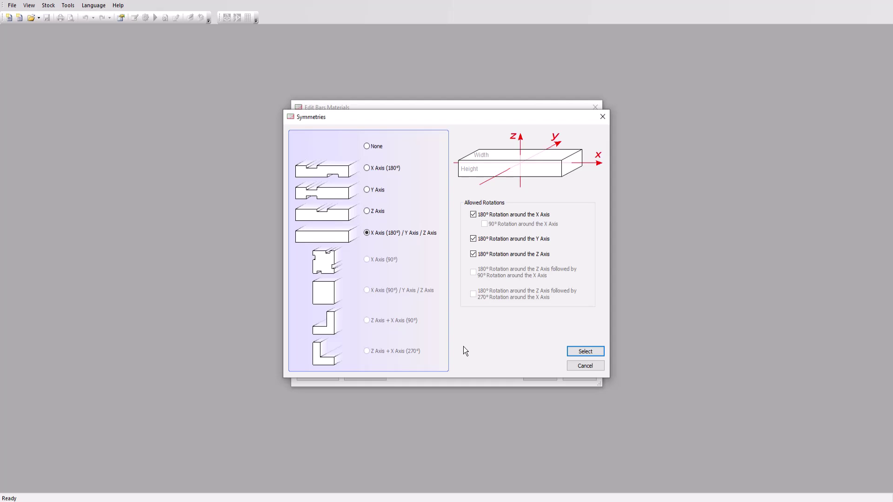
key(Return)
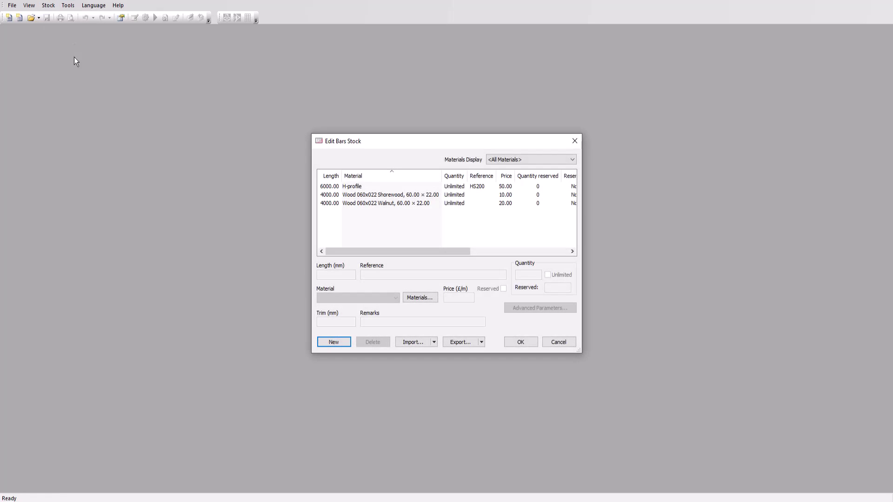
Add a 6200 mm RSJ 120x120 stock bar, quantity 100, 50 £/m, material RSJ 120x120 zinc.
click(346, 343)
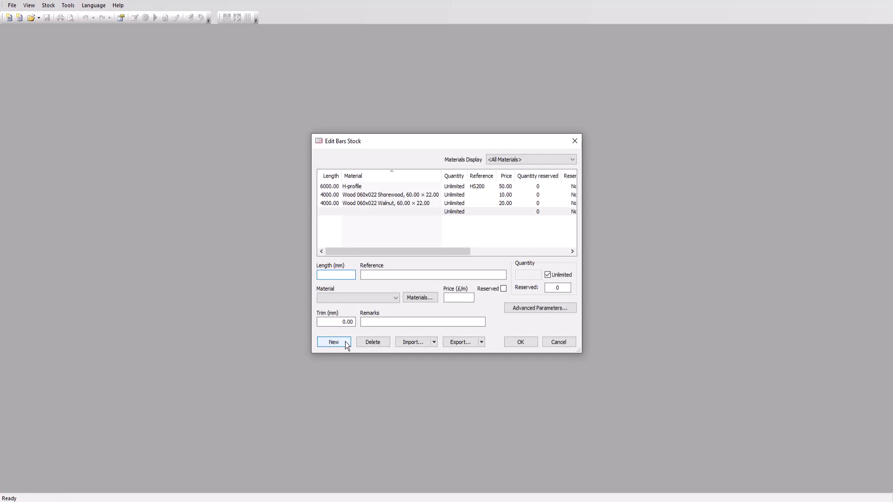
text(6200)
text(R)
text(SJ)
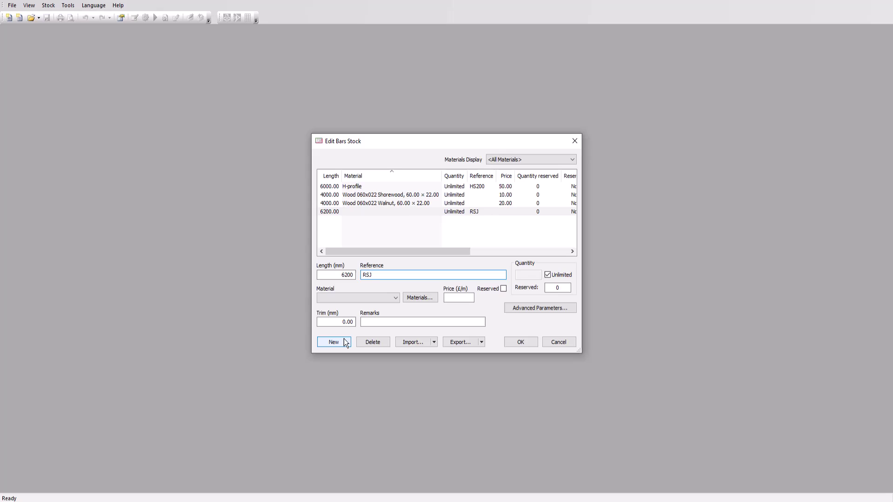
text( 120x120)
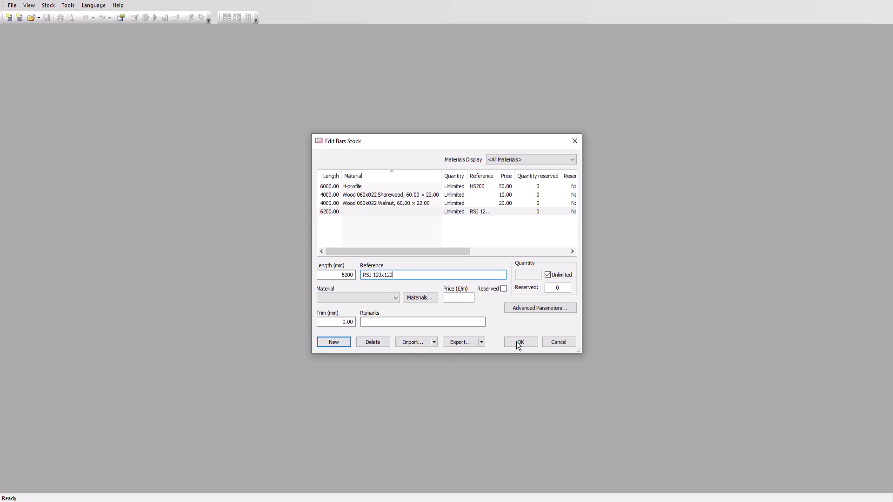
click(547, 275)
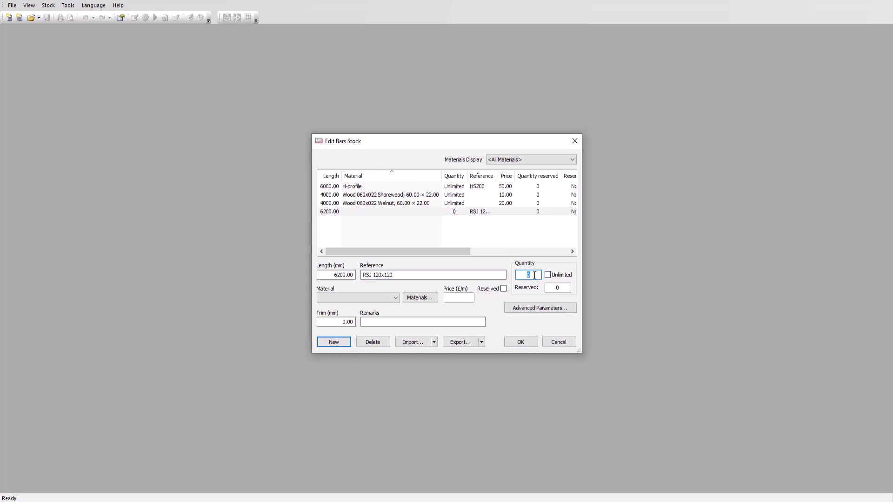
text(100)
click(459, 297)
text(50)
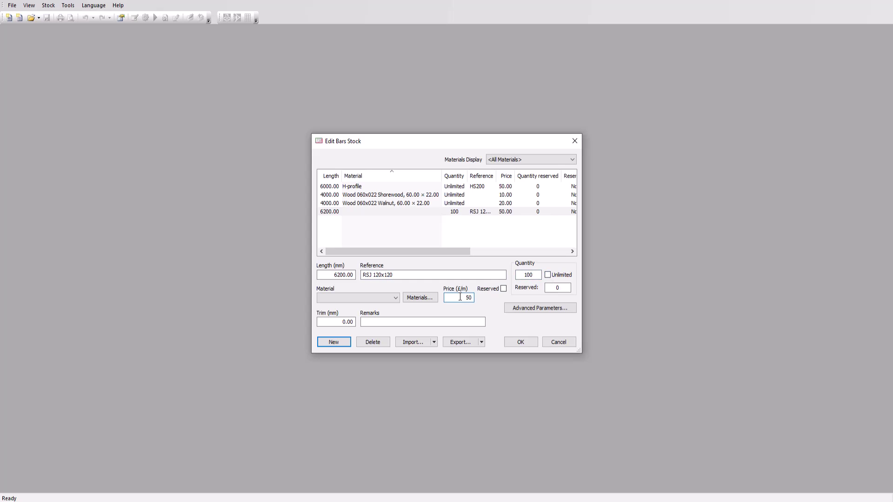
click(395, 298)
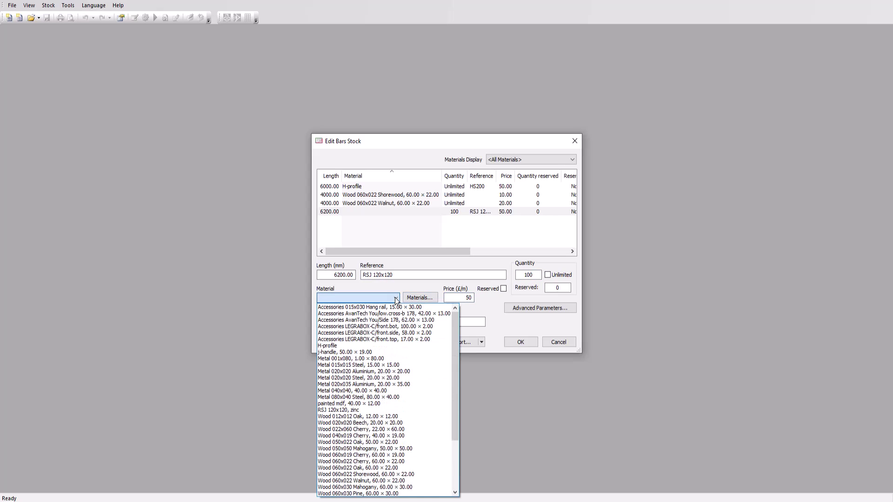
click(338, 411)
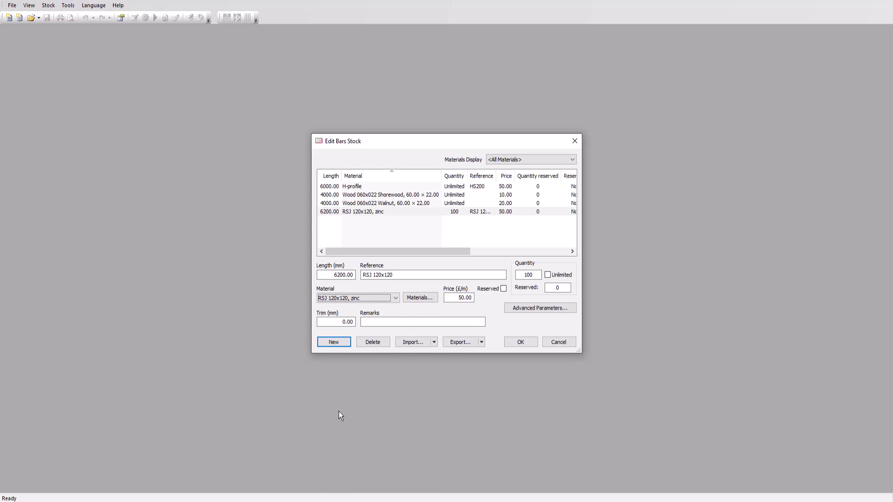
click(340, 323)
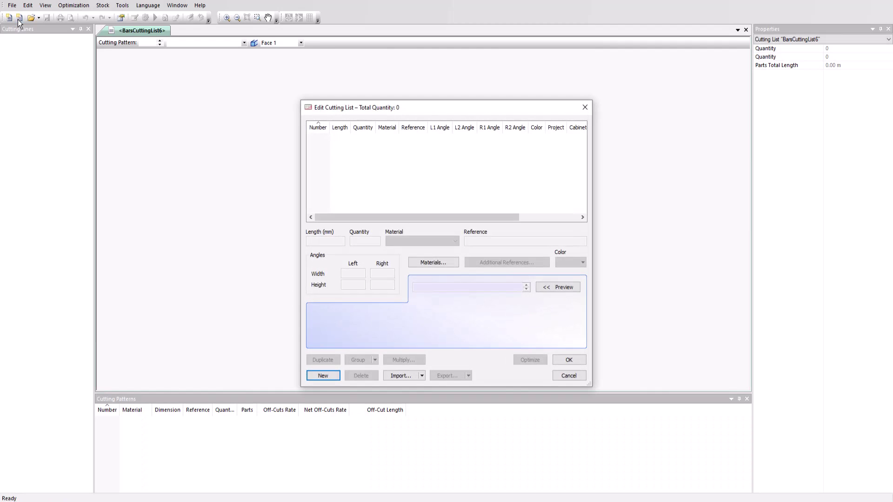
Add a 560 mm RSJ 120x120 zinc part, quantity 50, with width angles 45° and -30°.
click(331, 376)
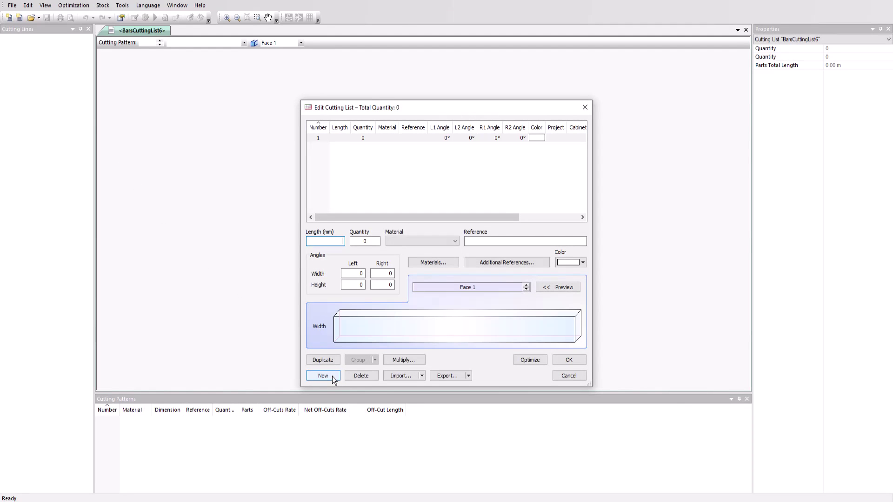
text(560)
key(Tab)
text(50)
click(428, 241)
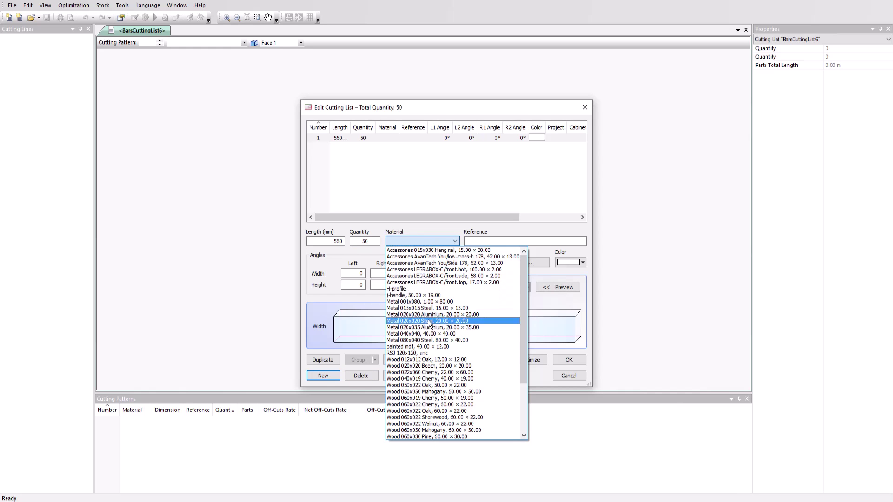
click(420, 353)
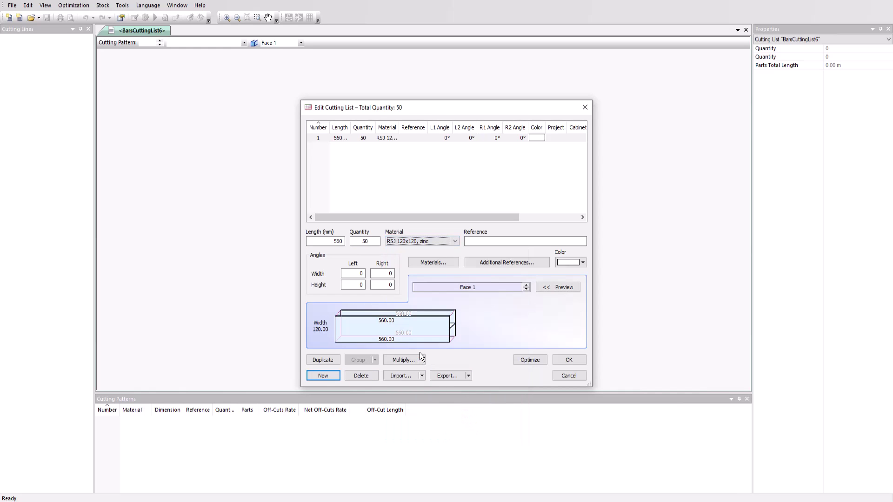
double_click(362, 274)
text(45)
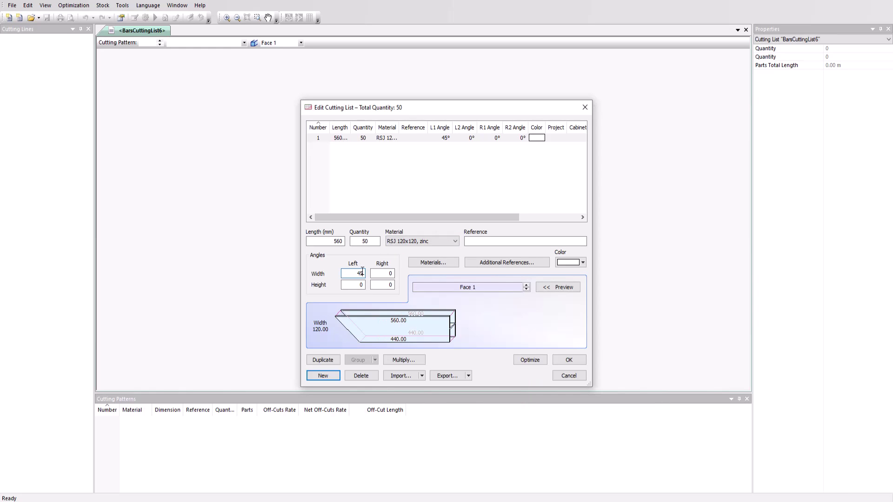
key(Tab)
text(-30)
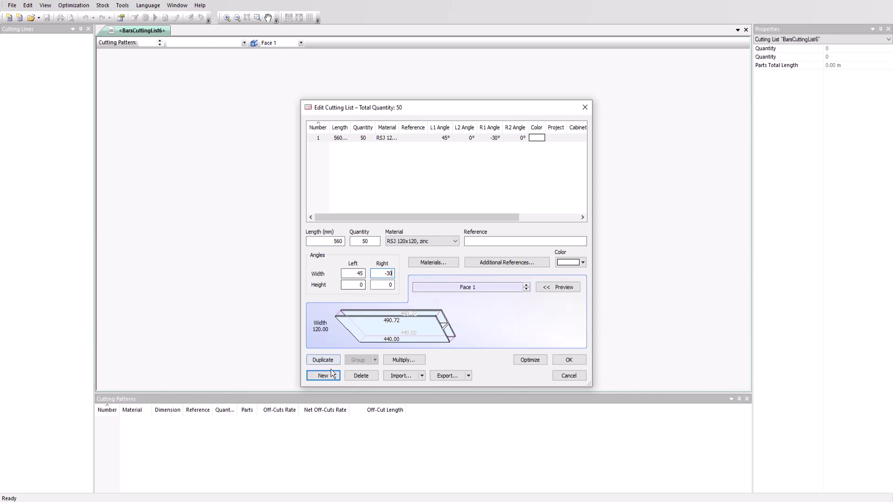
Add a second part of 1230 mm with quantity 10.
click(332, 375)
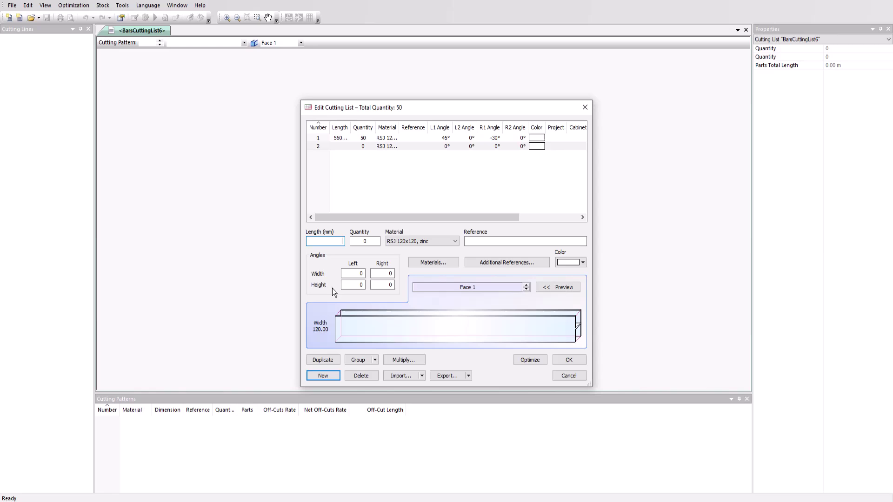
text(1230)
key(Tab)
text(10)
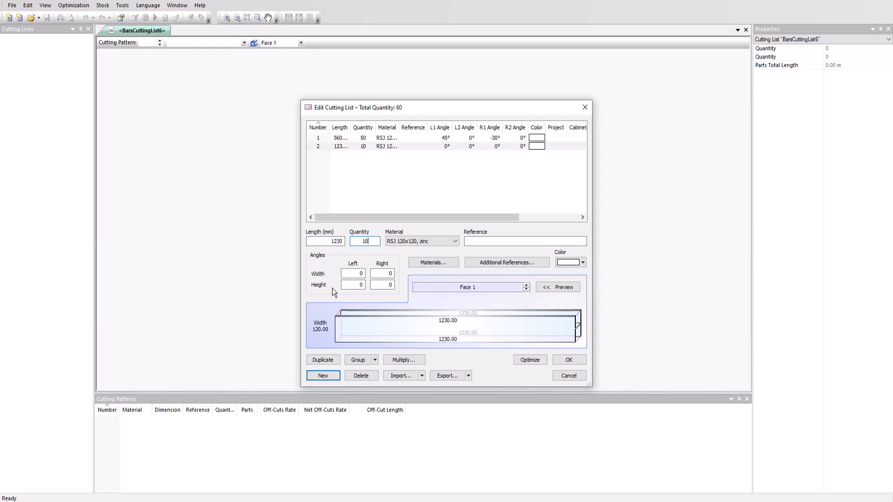
Set its width angles to 35° and -20° and left height to 45°, checking the face preview.
key(Tab)
text(1)
text(35)
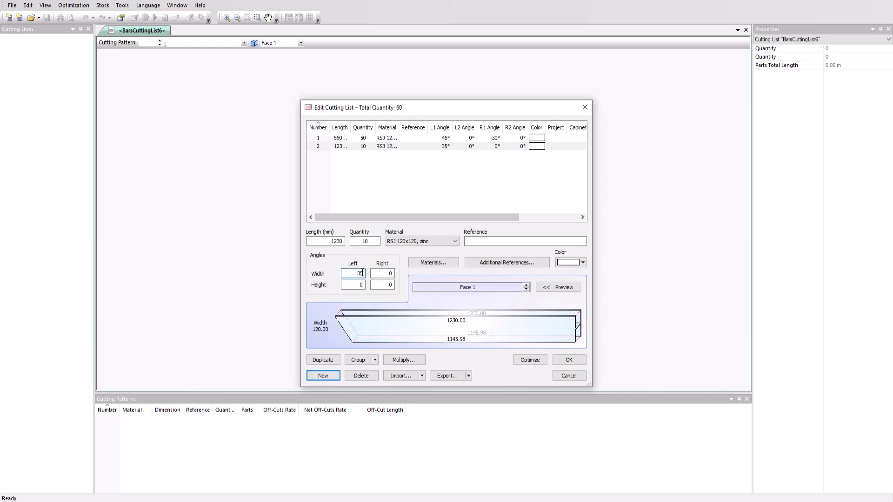
key(Tab)
text(-20)
key(Tab)
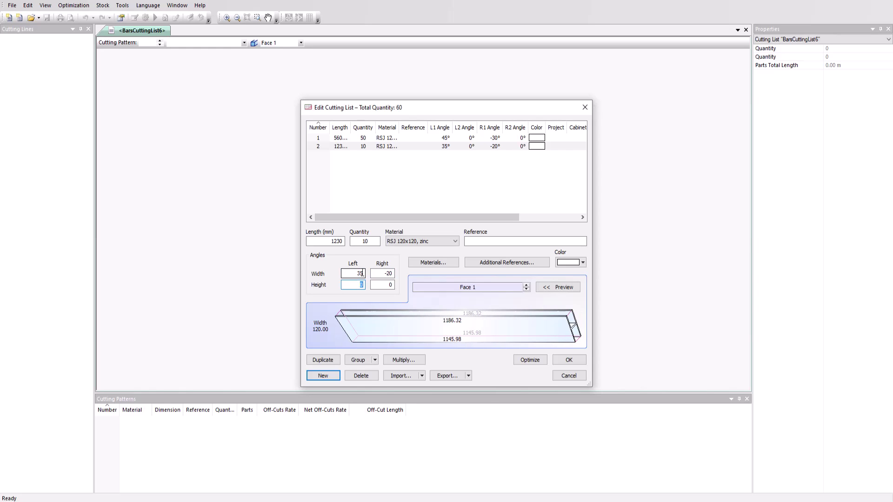
text(45)
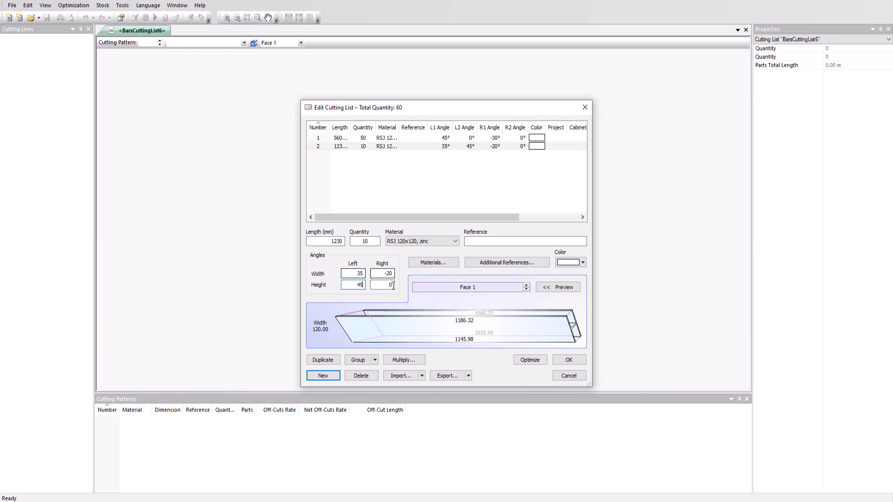
click(526, 289)
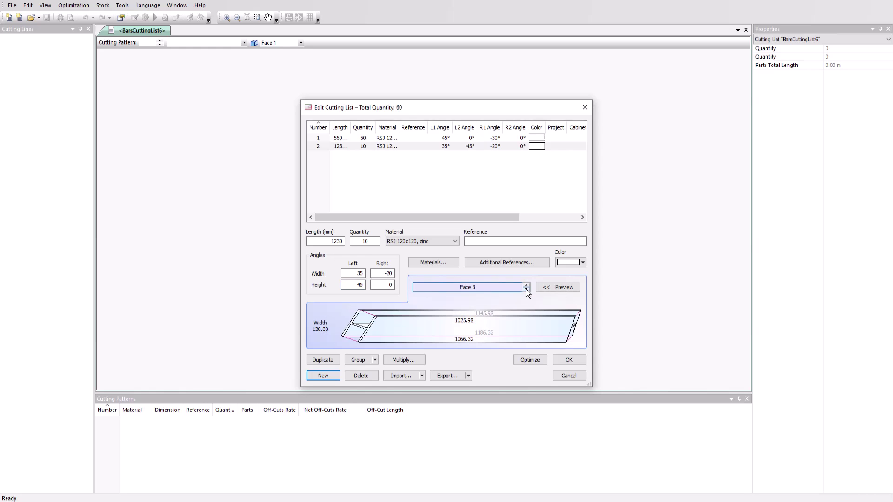
click(526, 289)
click(526, 288)
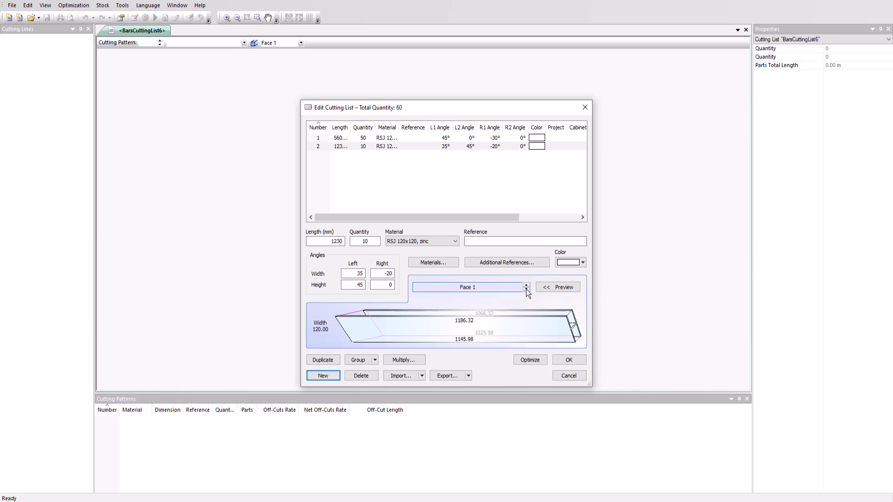
Add a 950 mm part, quantity 15, left width angle 45°, and run the optimisation.
click(326, 376)
text(950)
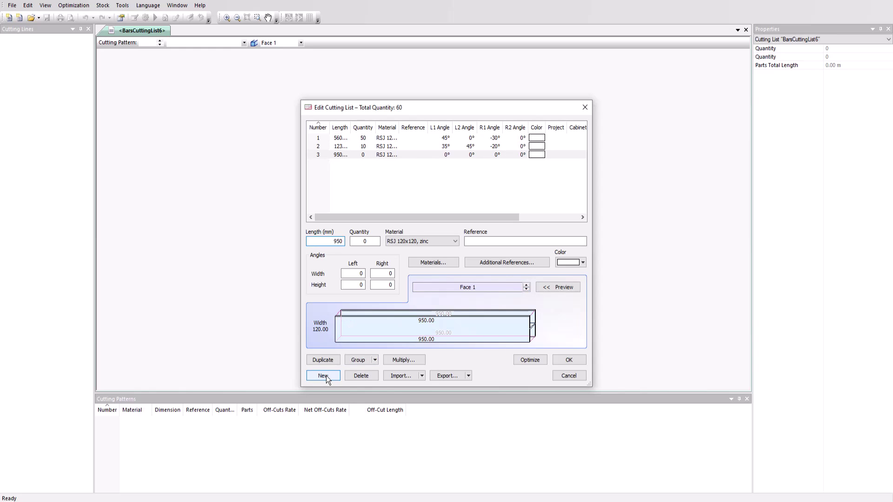
key(Tab)
text(15)
click(360, 274)
text(45)
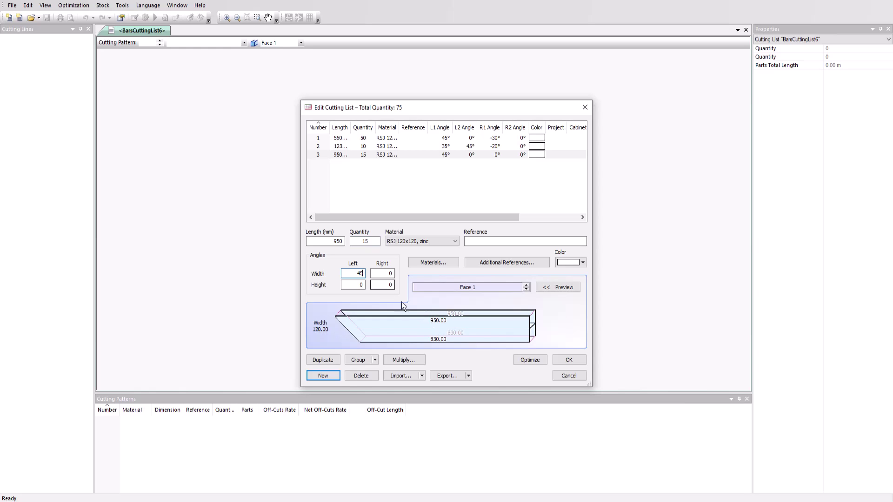
click(530, 360)
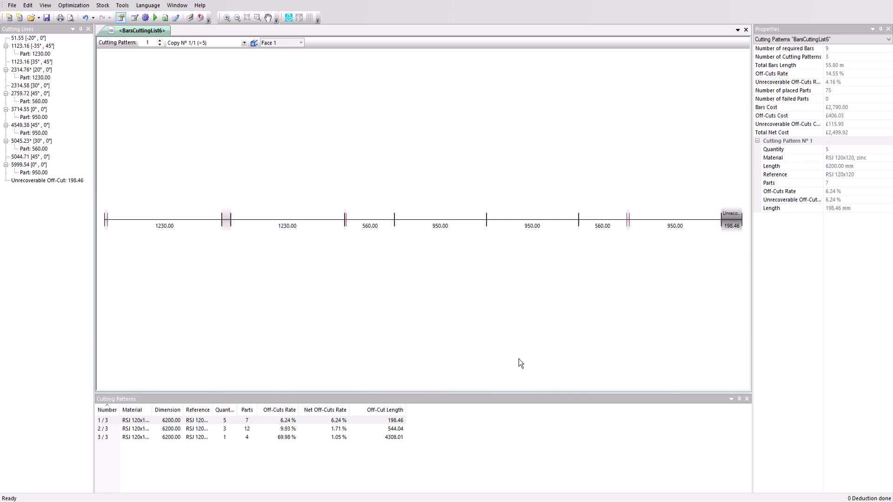
Show the bars in 3D, view Face 2 then Face 1, and select cutting pattern 2.
click(254, 46)
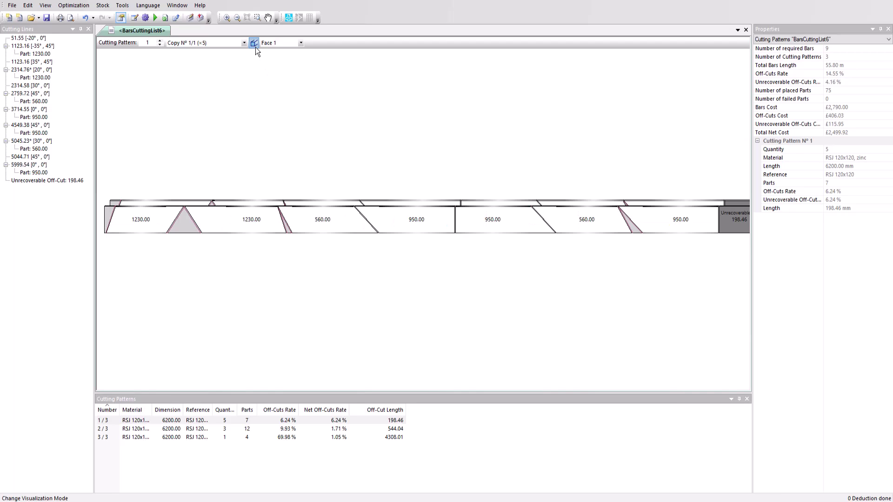
click(301, 44)
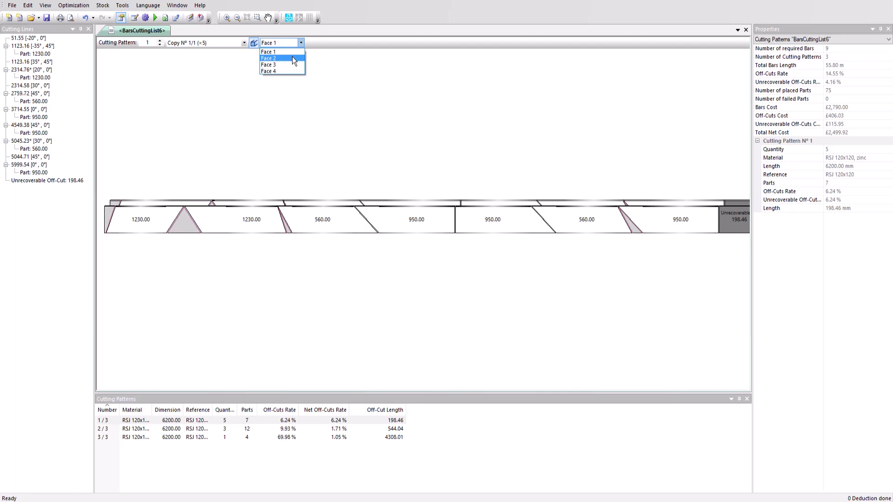
click(292, 58)
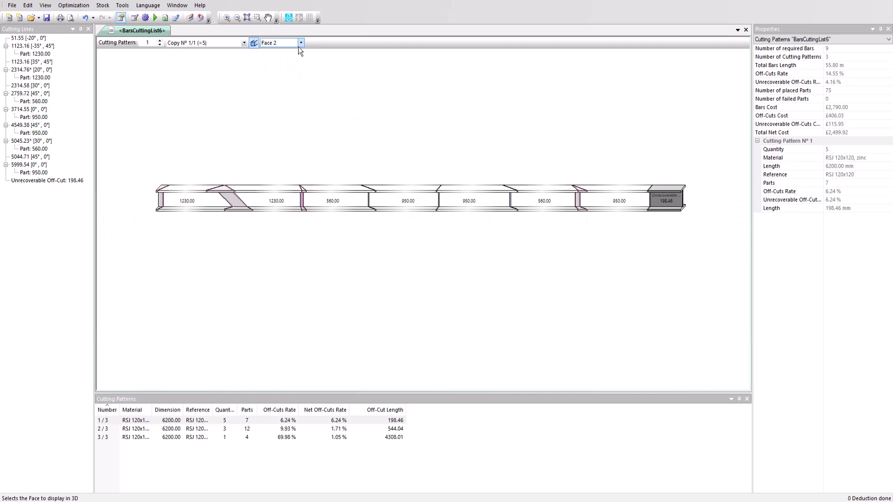
click(300, 45)
click(289, 51)
click(161, 429)
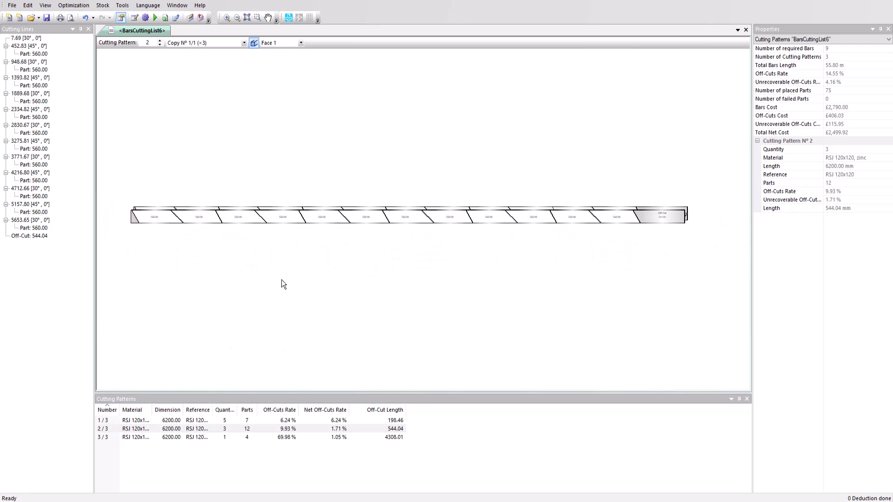
Select cutting pattern 3 and step through its first cut and 560 mm parts.
click(177, 437)
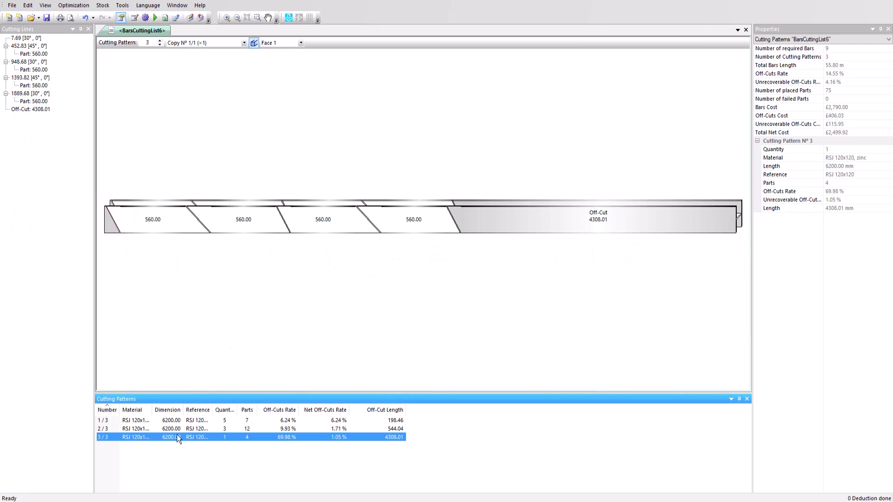
click(36, 38)
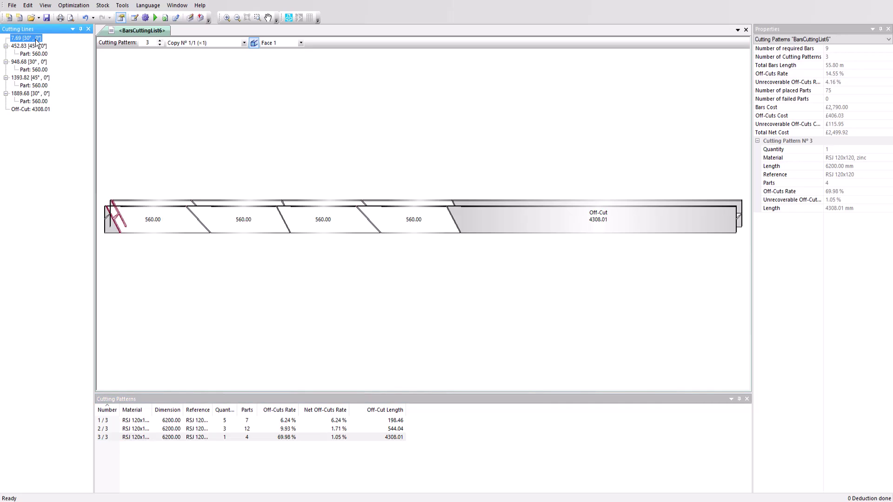
key(Down)
key(Down)
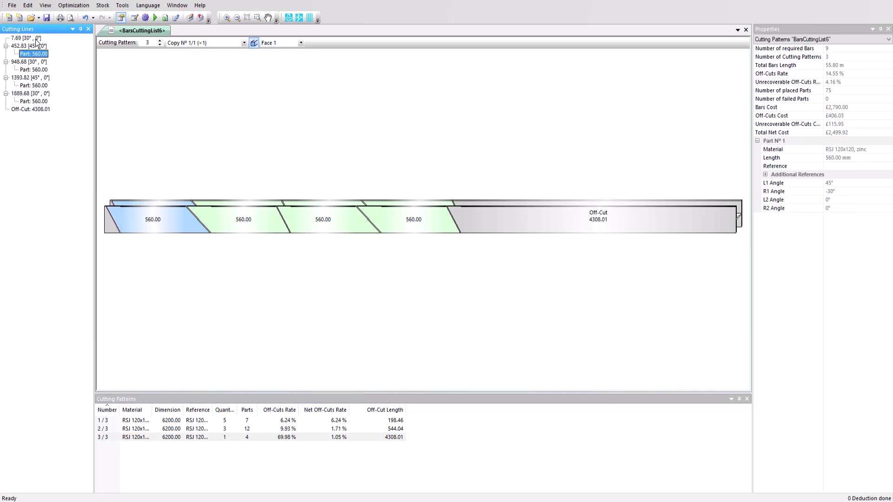
key(Down)
key(Down)
key(Down)
key(Down)
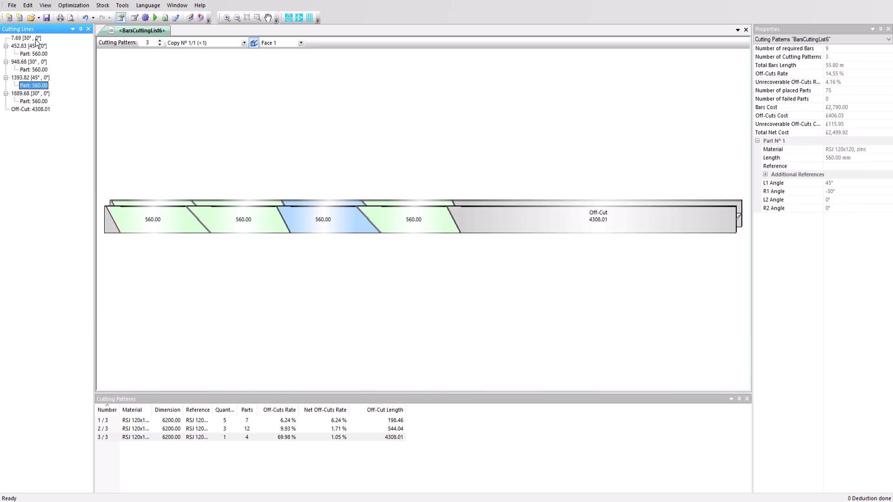
Look over the bar stock, then deduct the optimisation result from it.
click(190, 17)
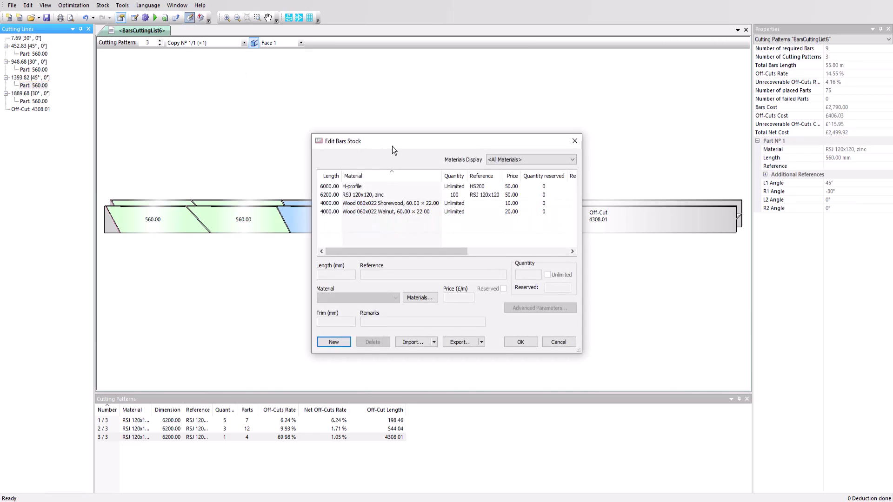
drag(392, 146, 239, 129)
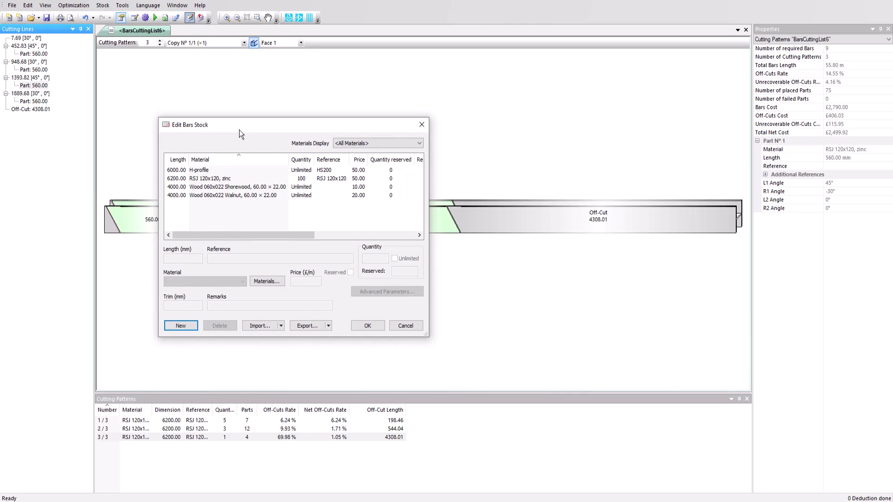
key(Escape)
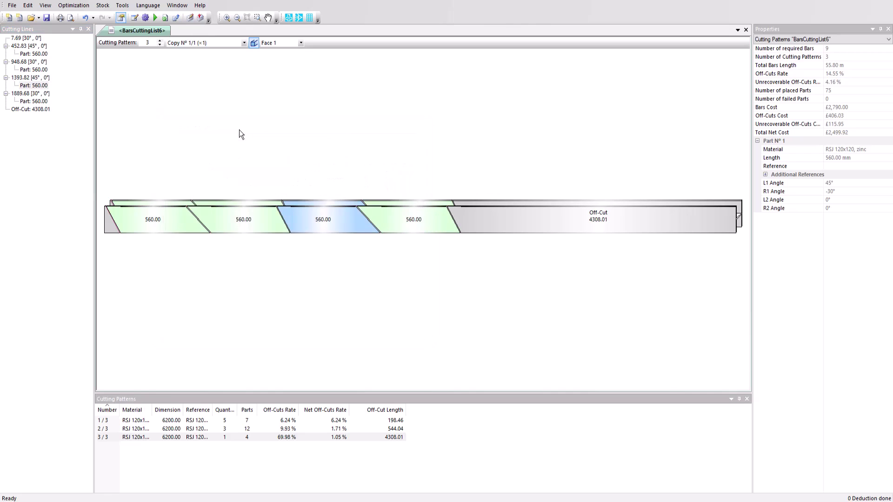
click(200, 18)
Check the stock: 91 bars of 6200 mm plus 544.04 ×3 and 4308.01 ×1 off-cuts.
click(190, 18)
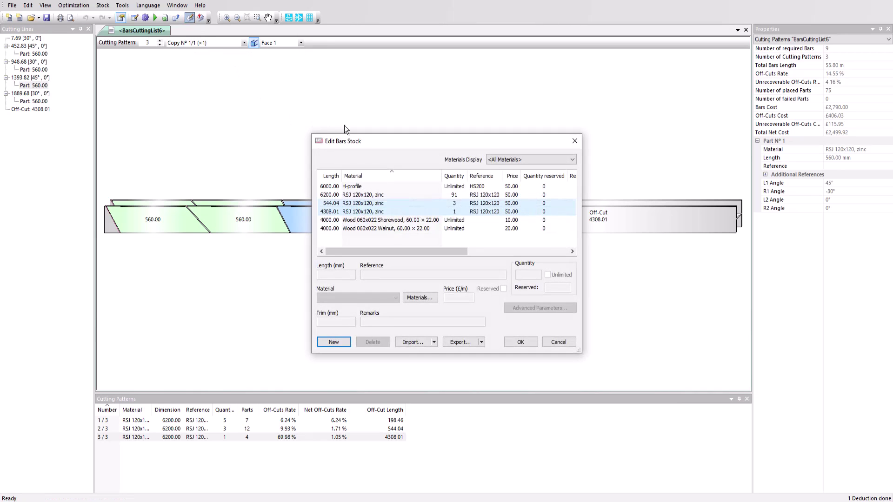
drag(344, 135, 227, 140)
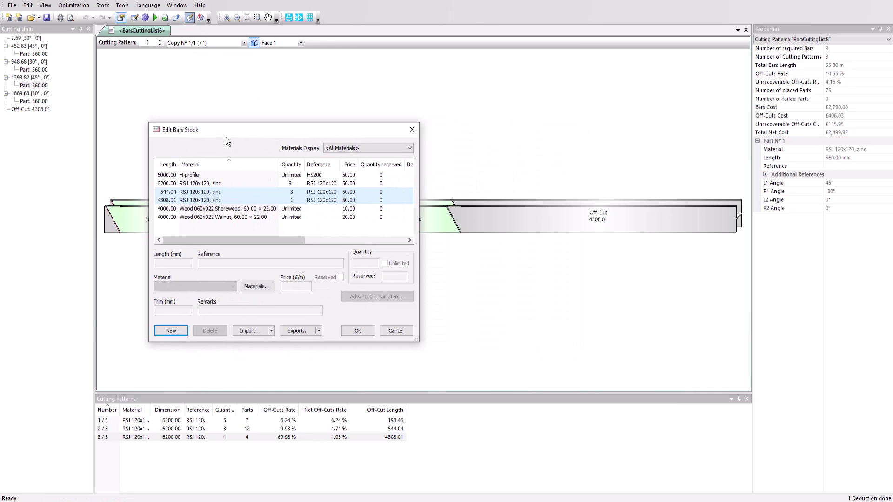
click(242, 183)
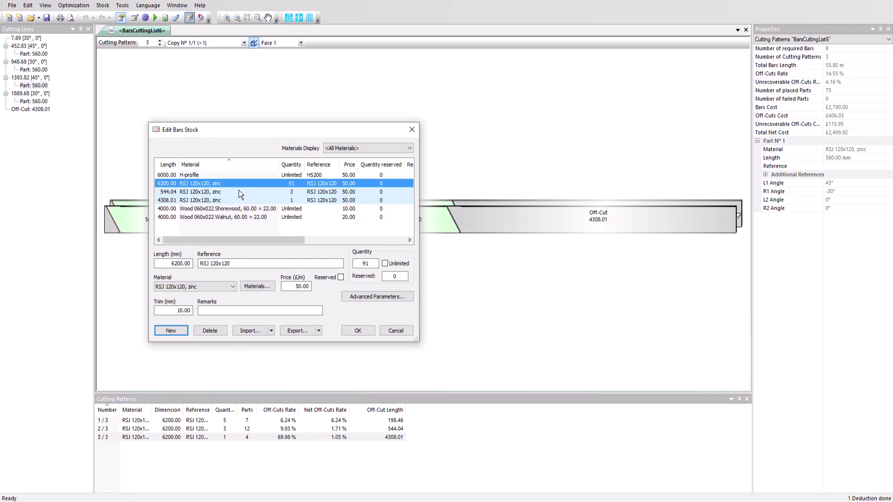
click(238, 191)
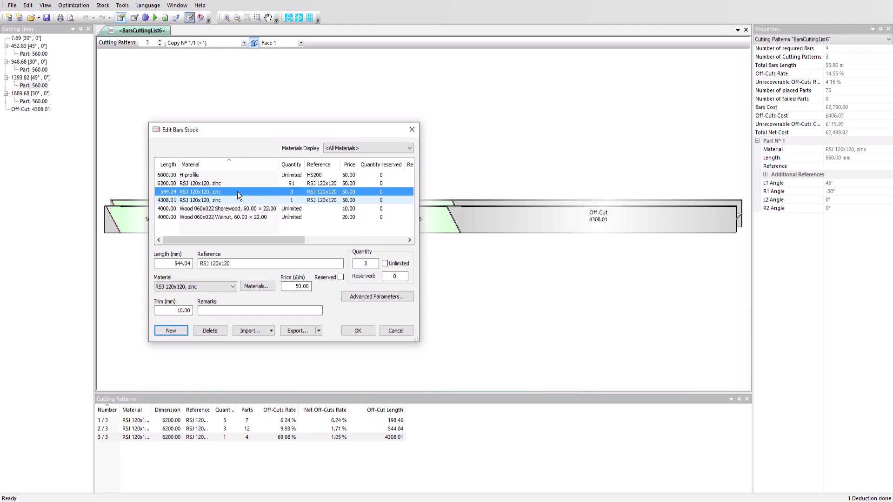
click(235, 200)
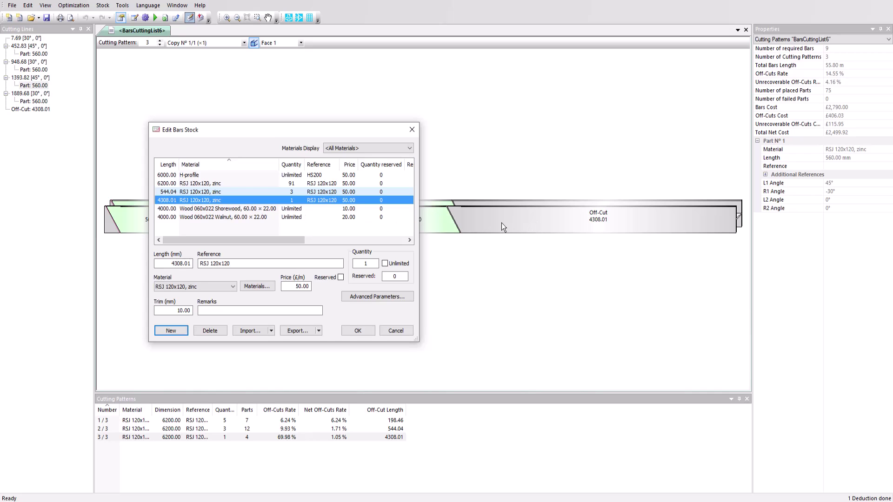
Close the stock list and preview the BarsCuttingList6 report on page 2, showing all three cutting diagrams.
key(Escape)
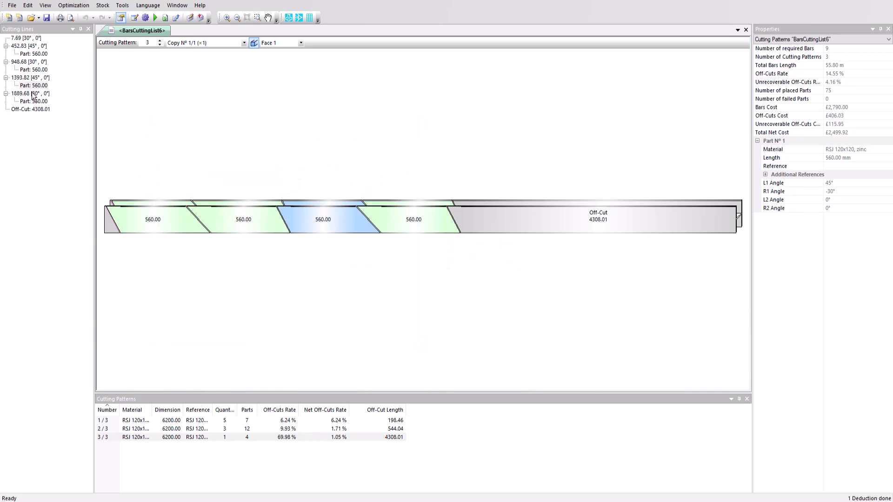
click(10, 5)
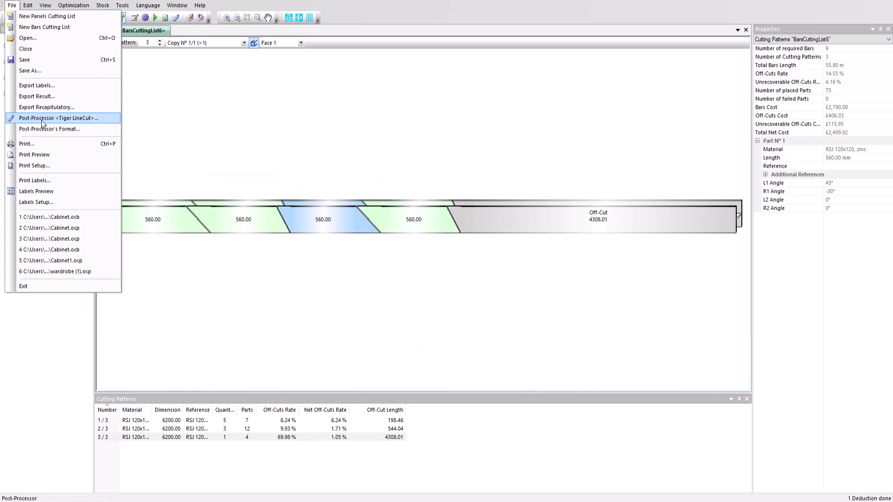
click(40, 153)
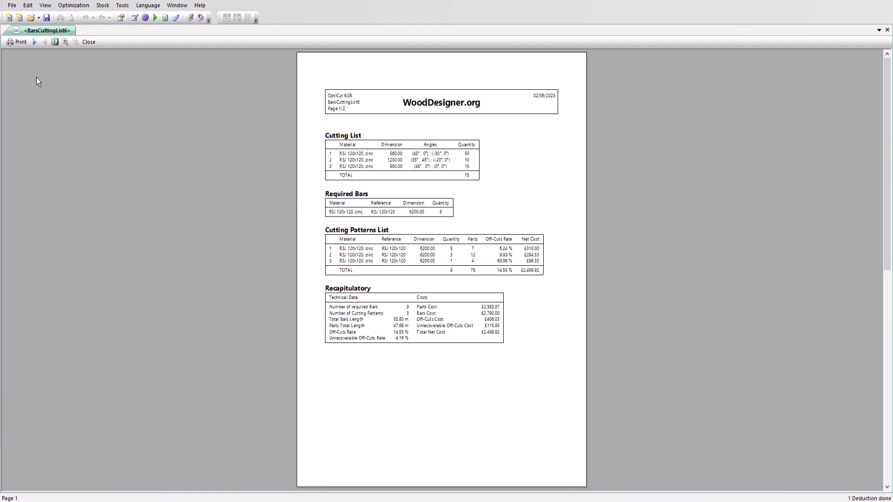
click(36, 42)
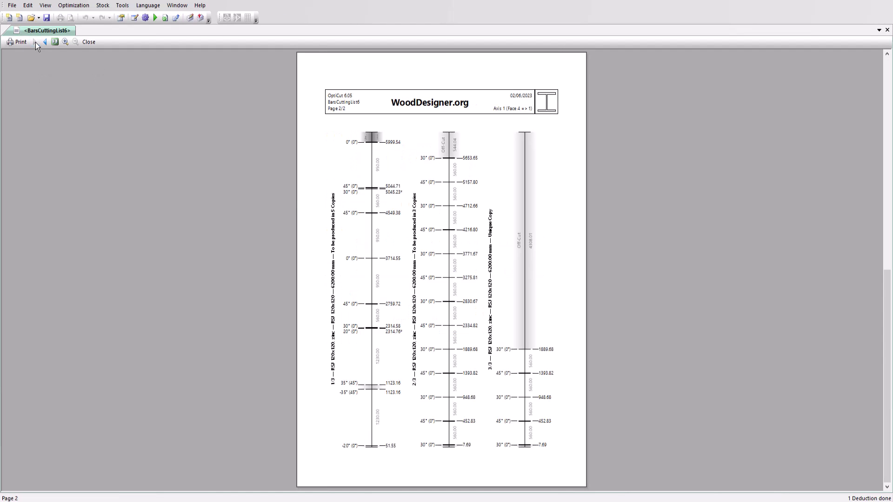